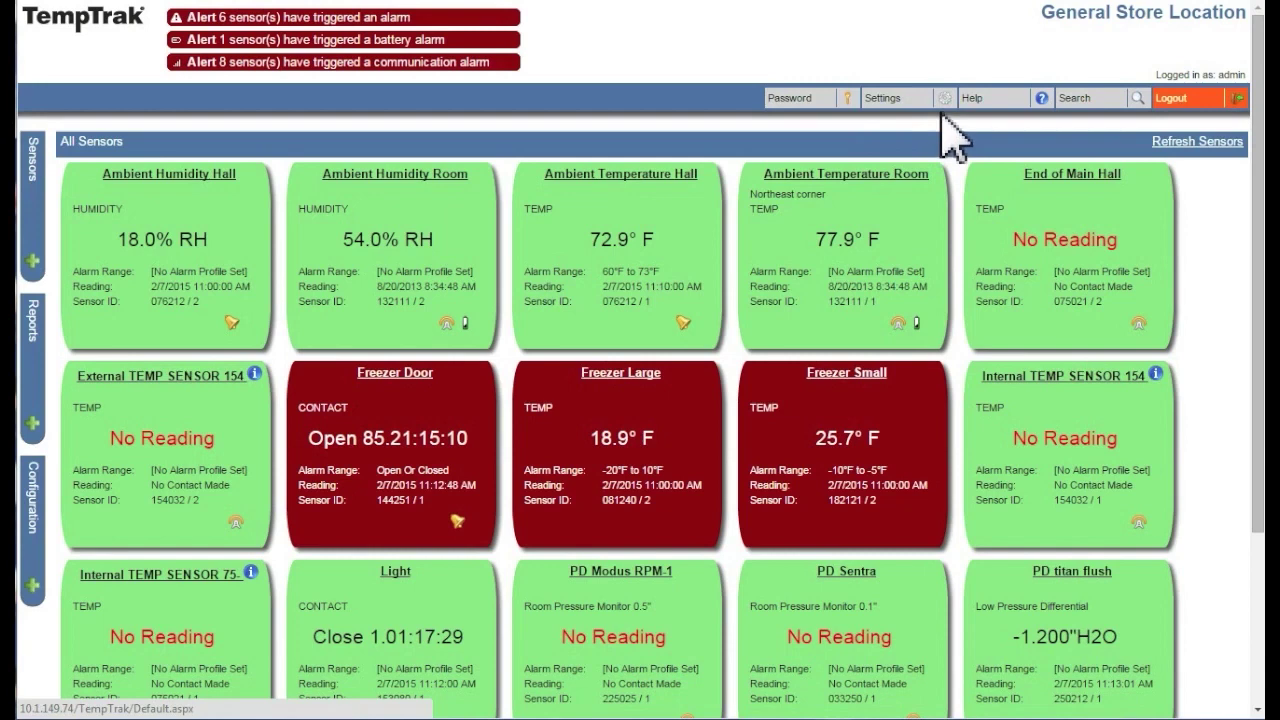
- Change the default report period in User Settings from 1 Week to 2 Days and save
click(946, 100)
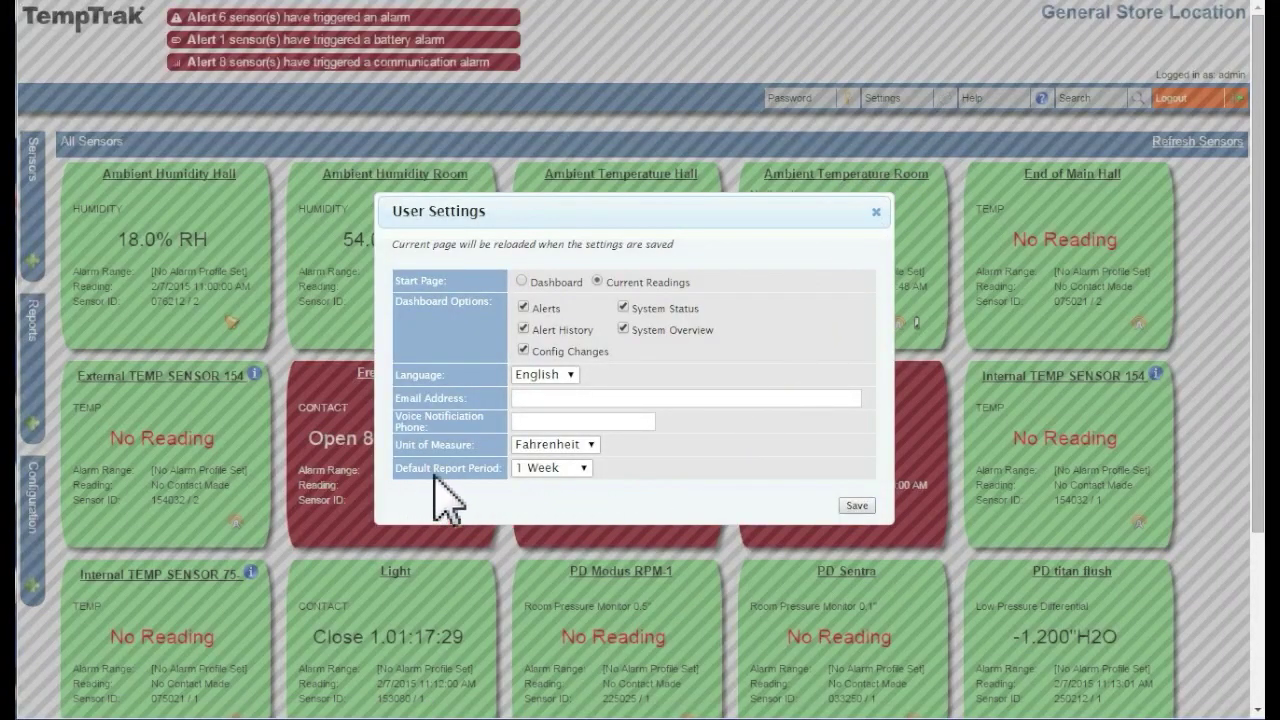
click(580, 468)
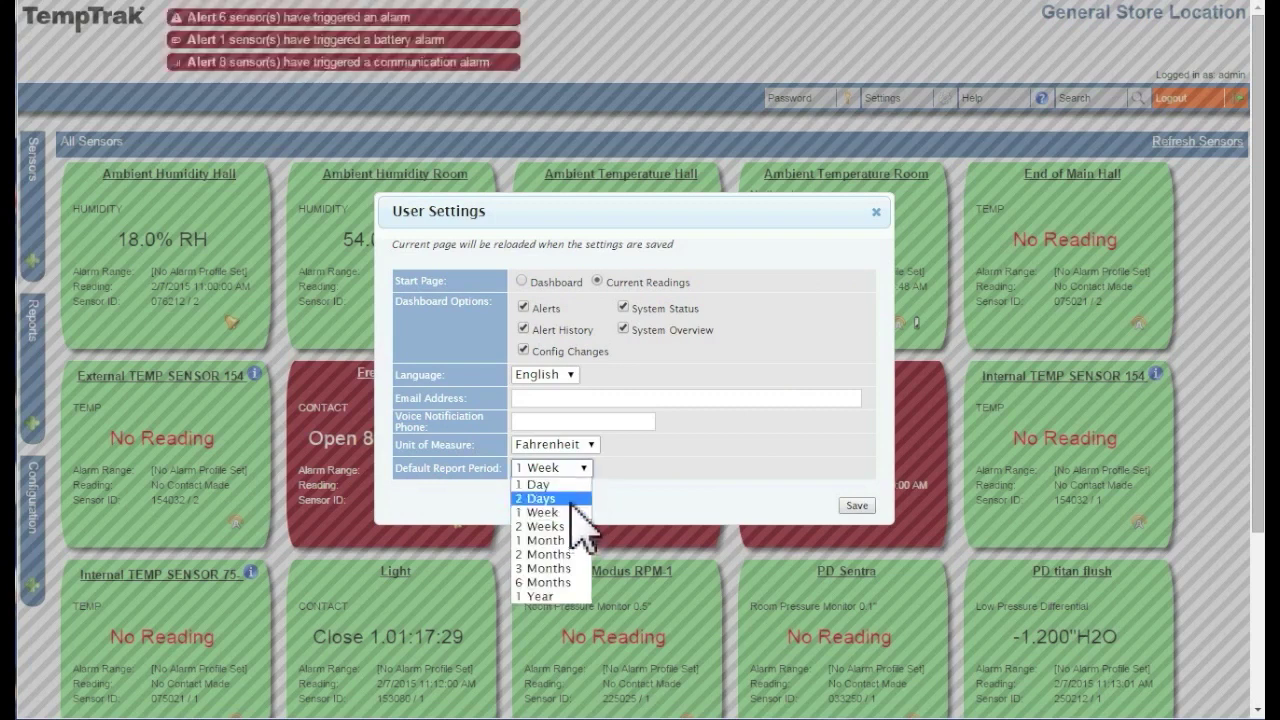
click(575, 498)
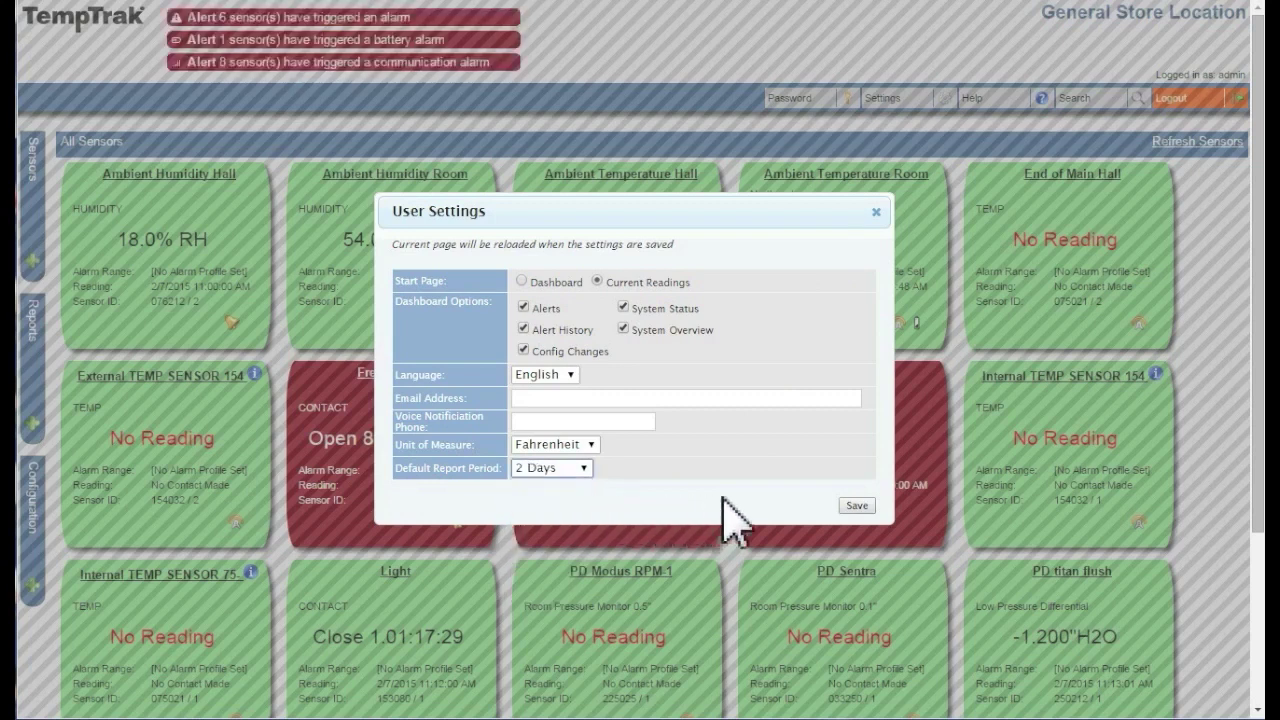
click(851, 507)
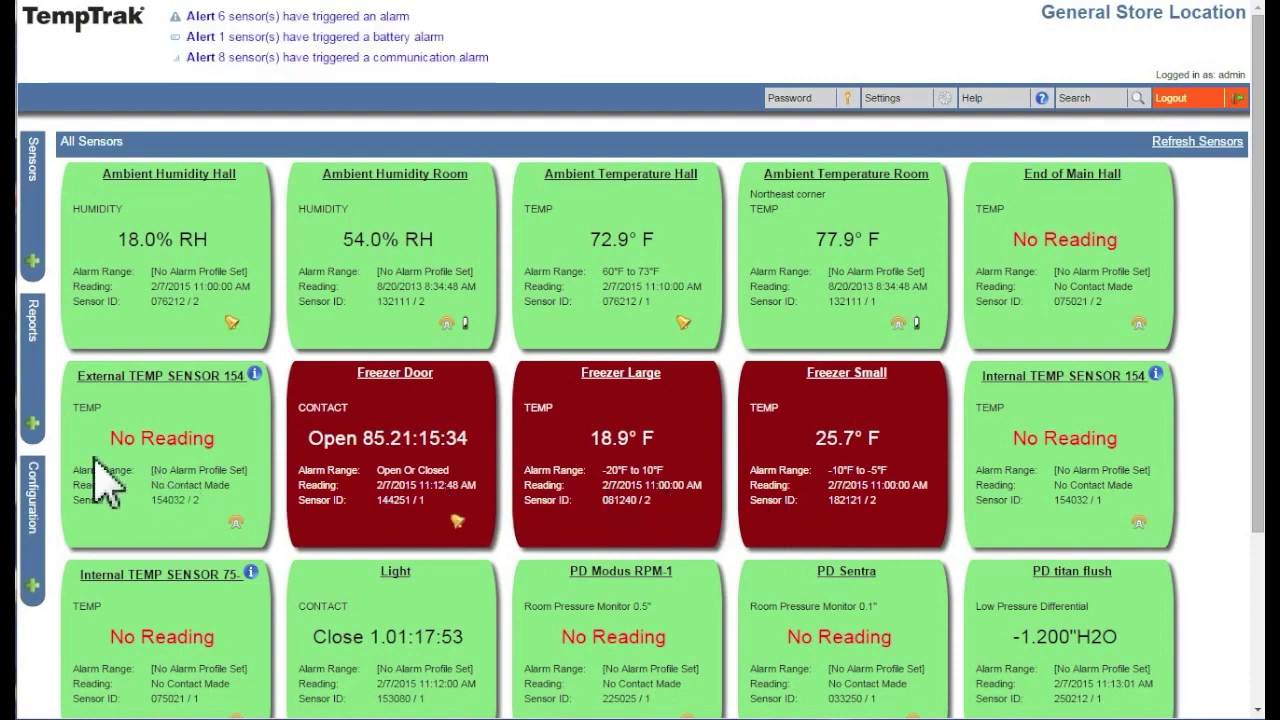
click(36, 432)
- Run the Equipment QA report for 2/5/2015 to 2/7/2015 to list the sensor results
click(147, 300)
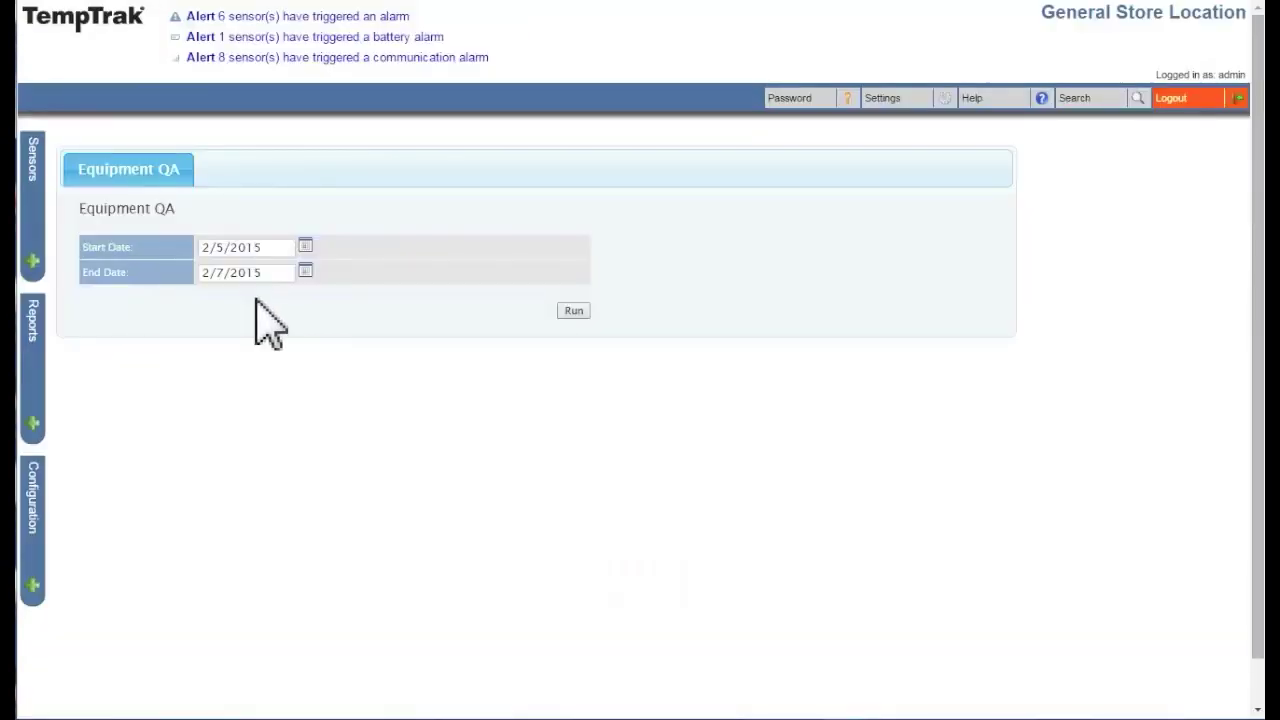
click(574, 311)
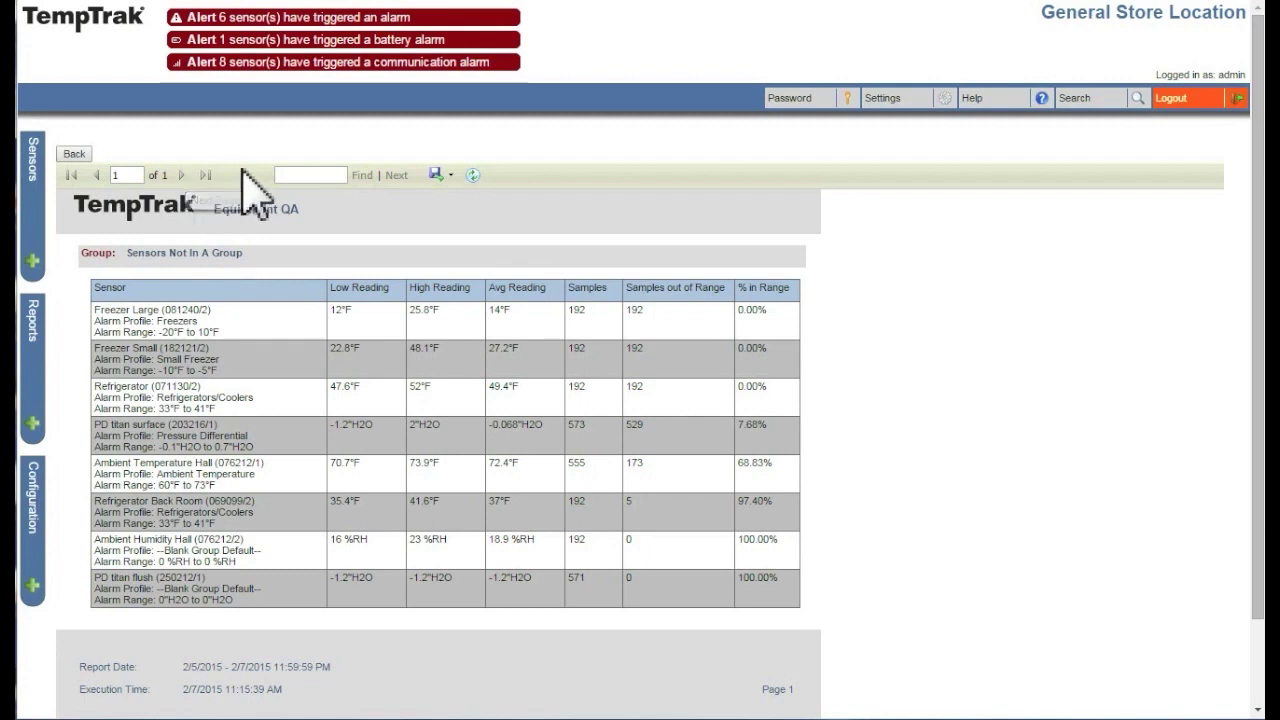
- Find 'freezer' in the Equipment QA report, reaching the Freezer Small row, and check export formats
click(291, 174)
text(freezer)
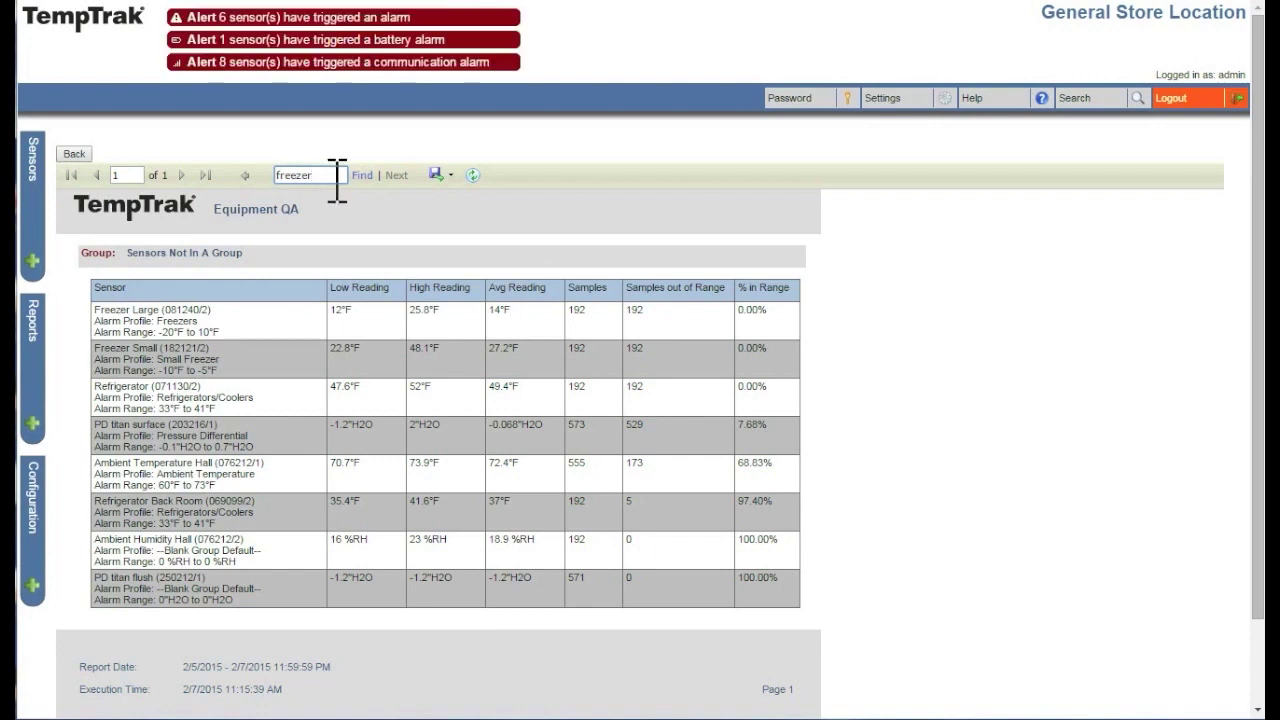
click(397, 177)
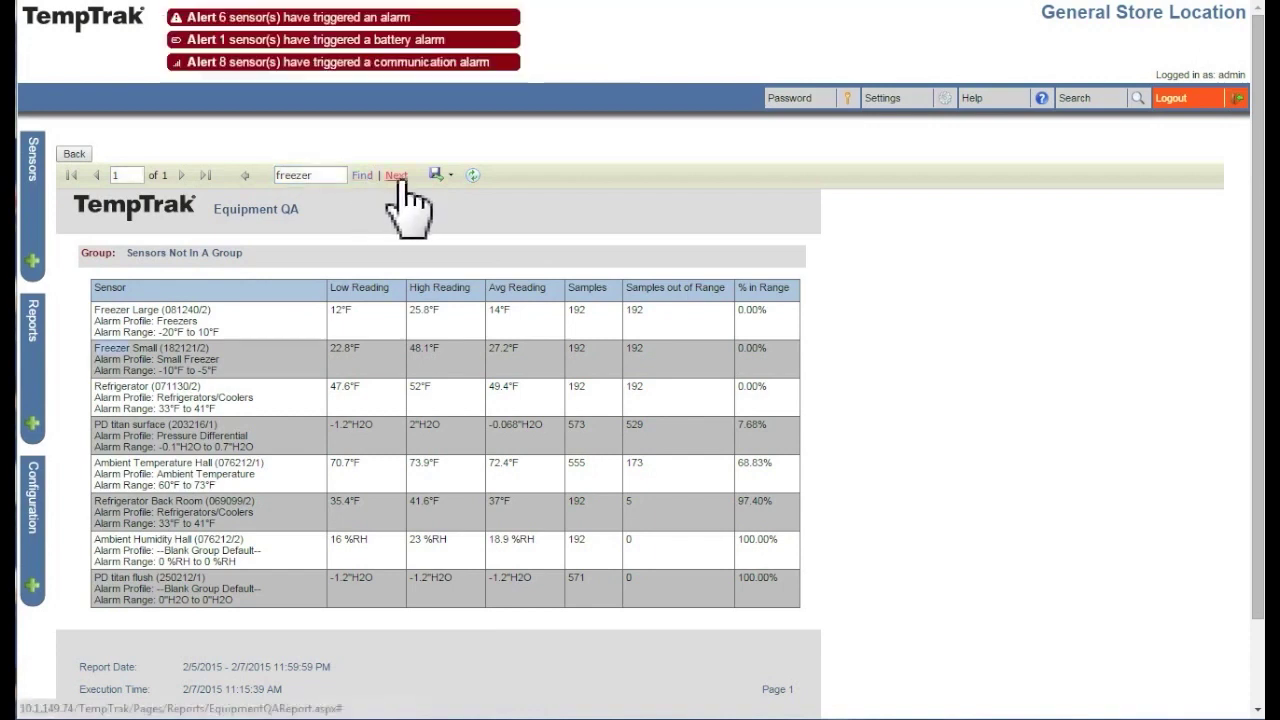
click(451, 176)
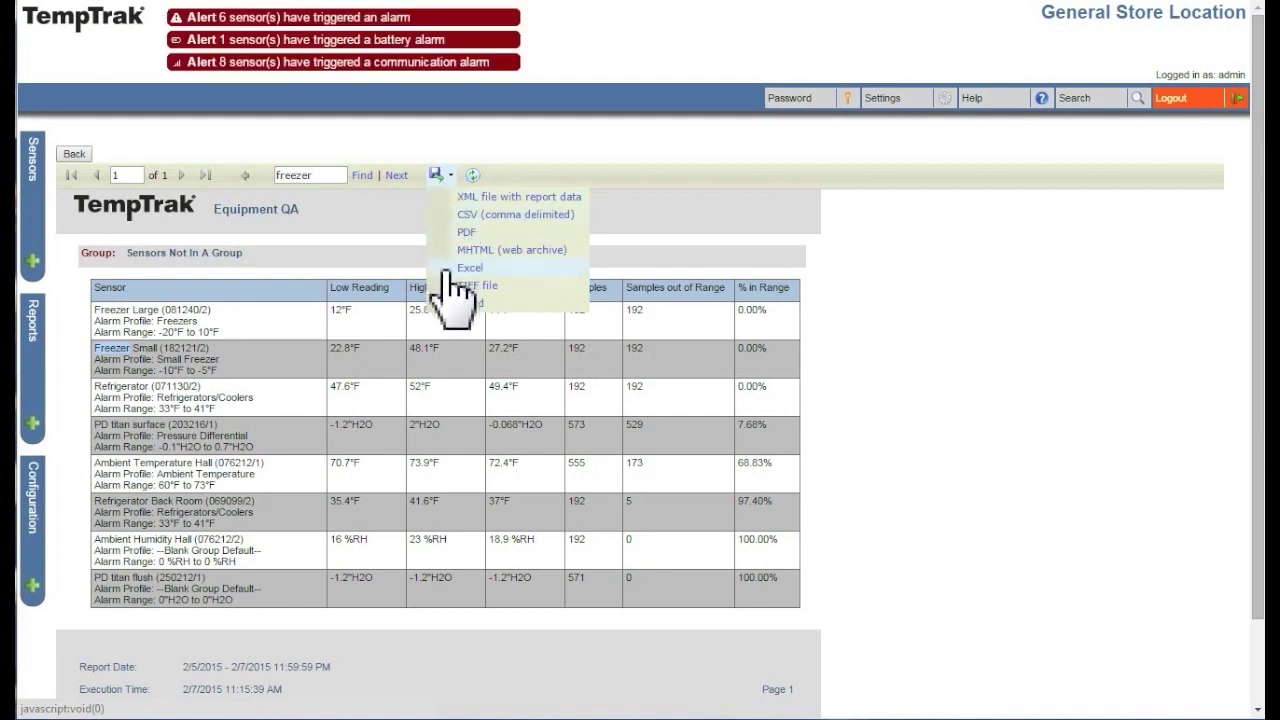
click(826, 268)
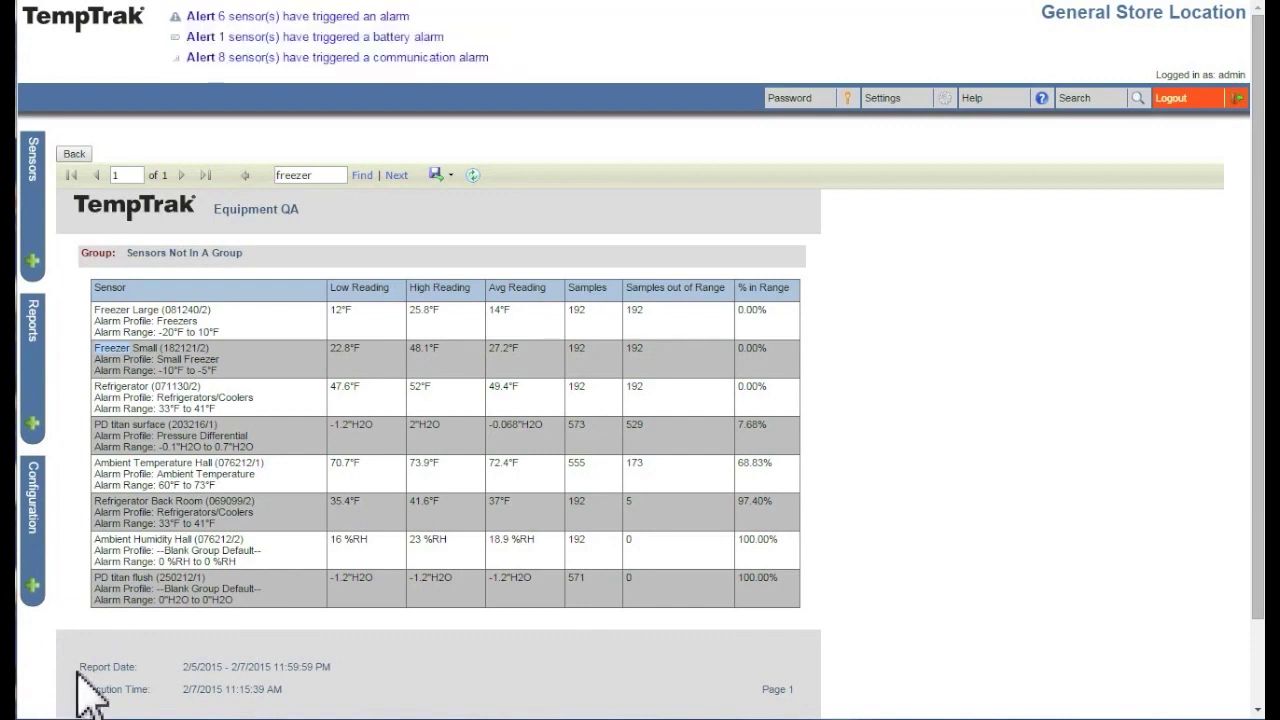
- Run the Configuration Change report for 2 Days and scroll through the admin-user changes
click(36, 428)
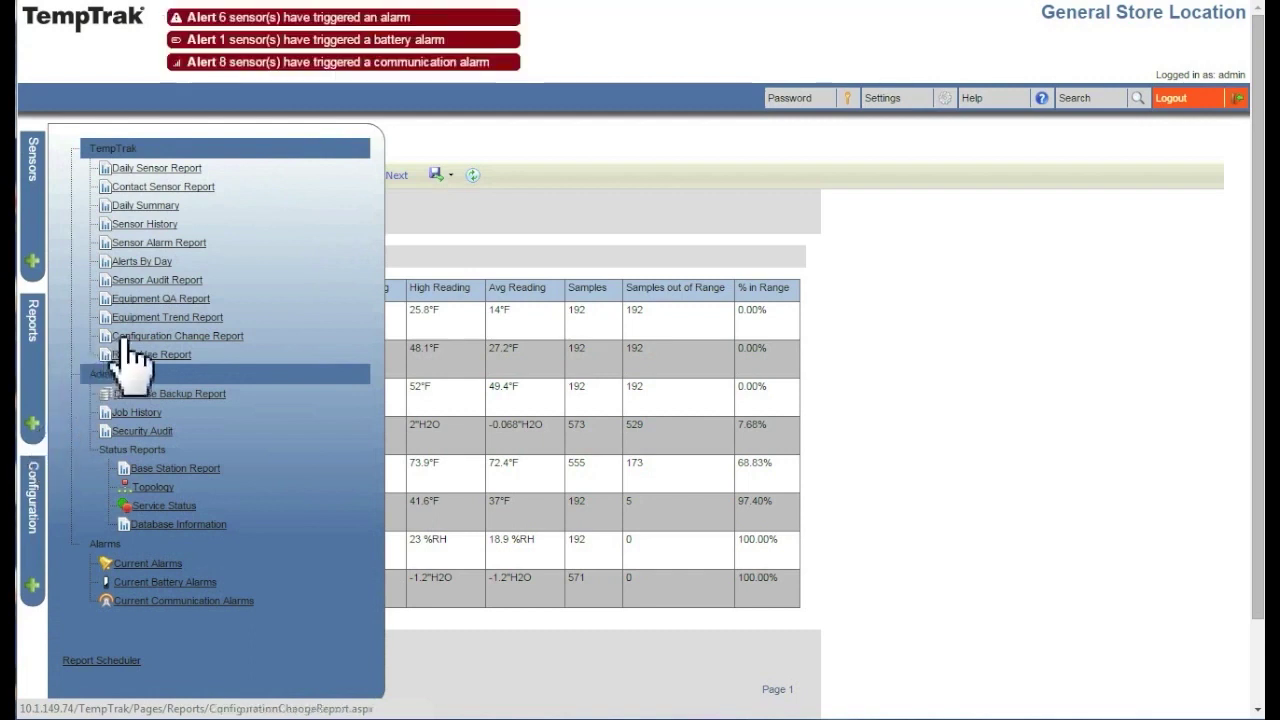
click(230, 340)
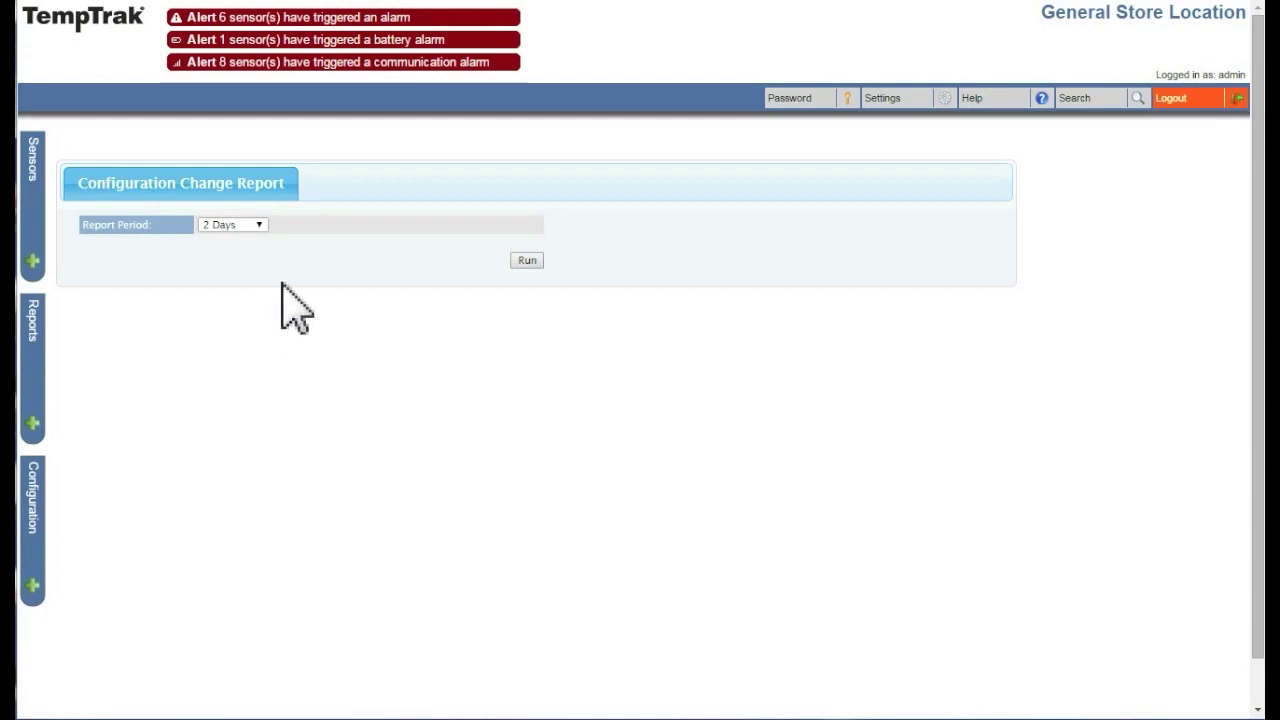
click(515, 264)
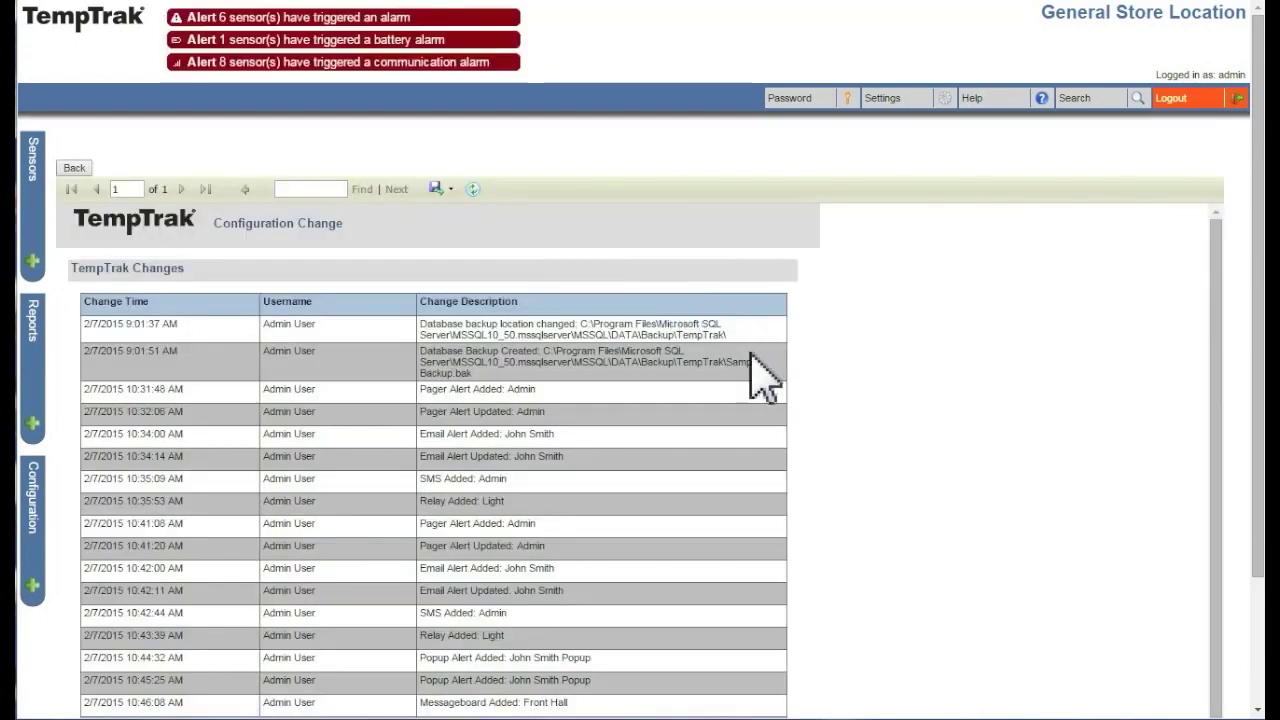
scroll(869, 386, down, 5)
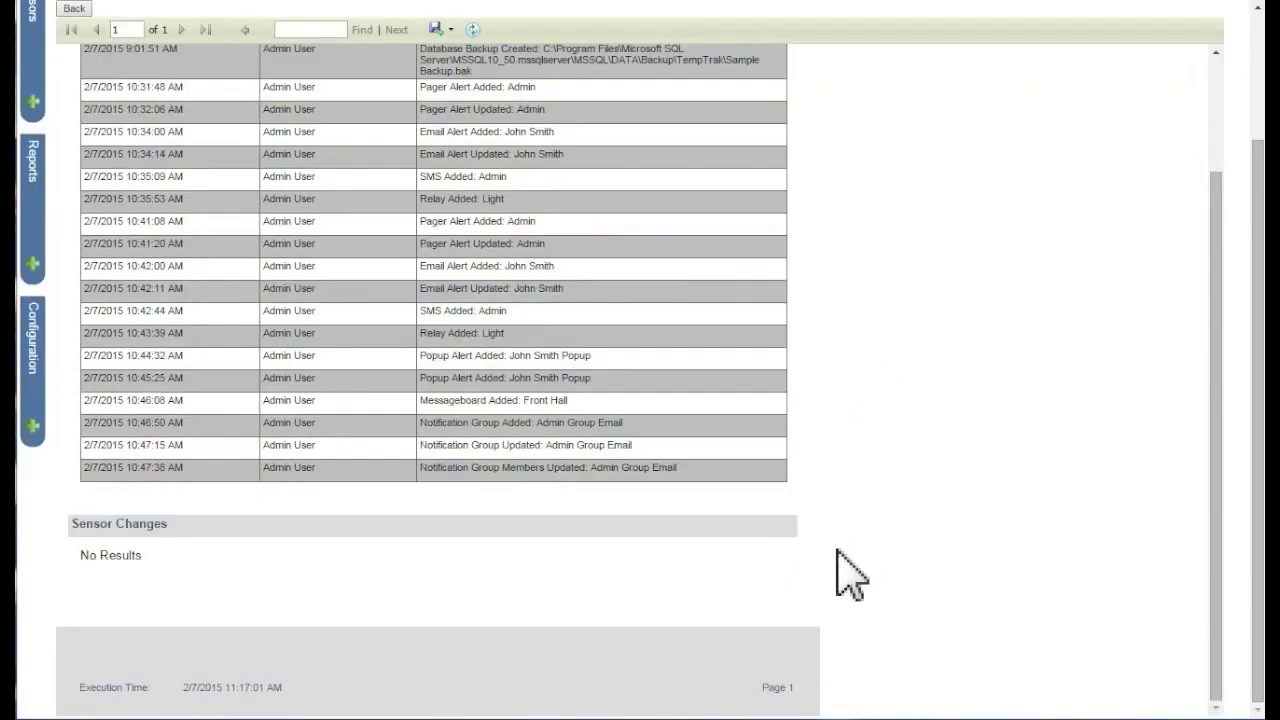
scroll(838, 552, up, 6)
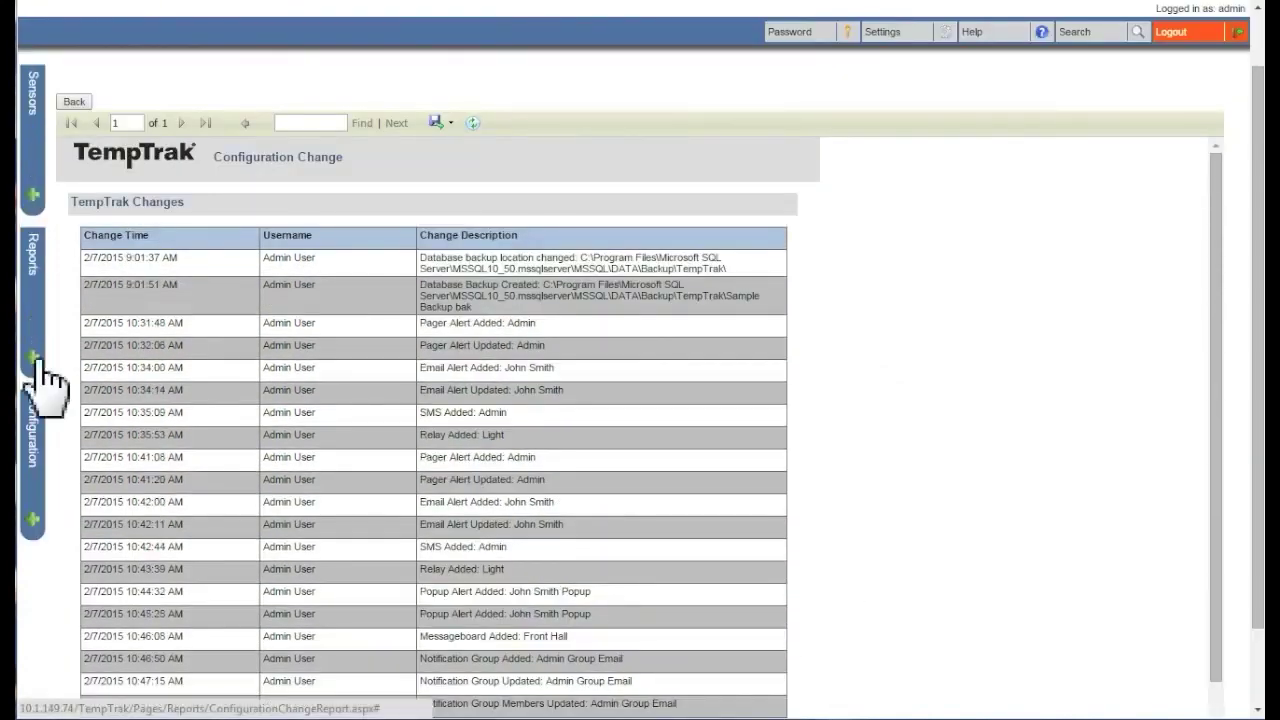
click(38, 362)
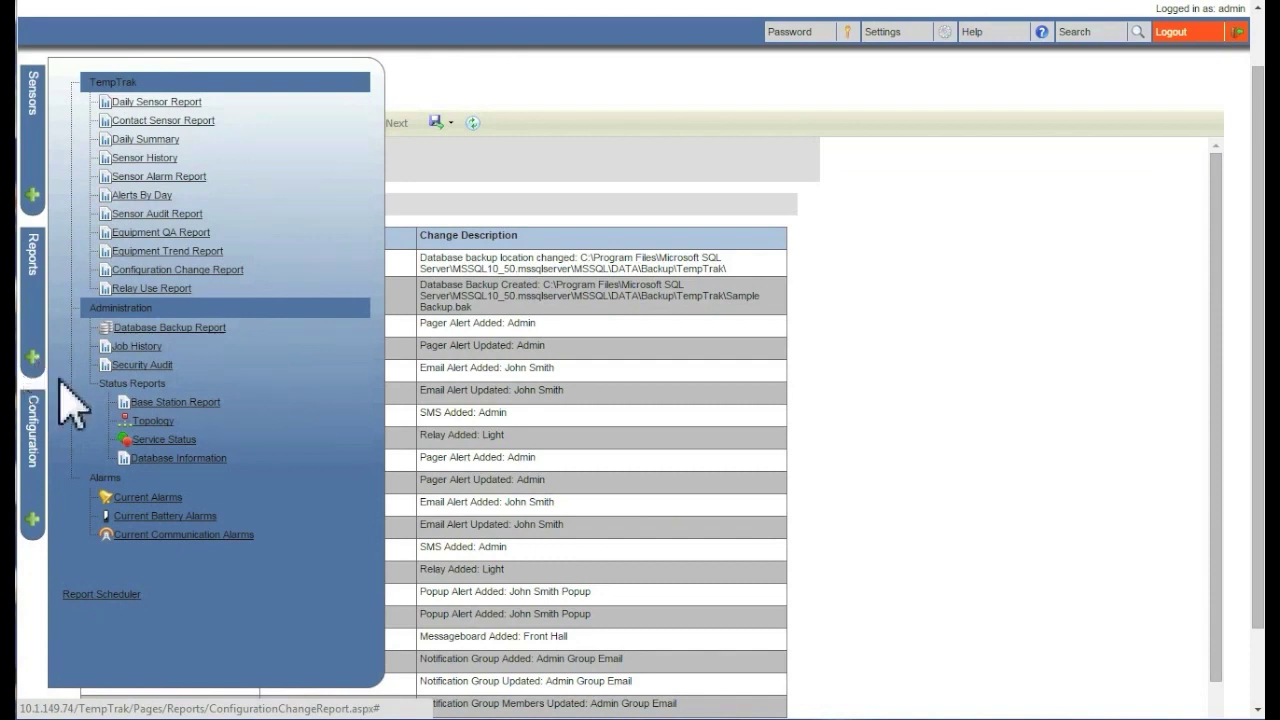
- Open the Service Status report and show its File Version Information listing
click(160, 441)
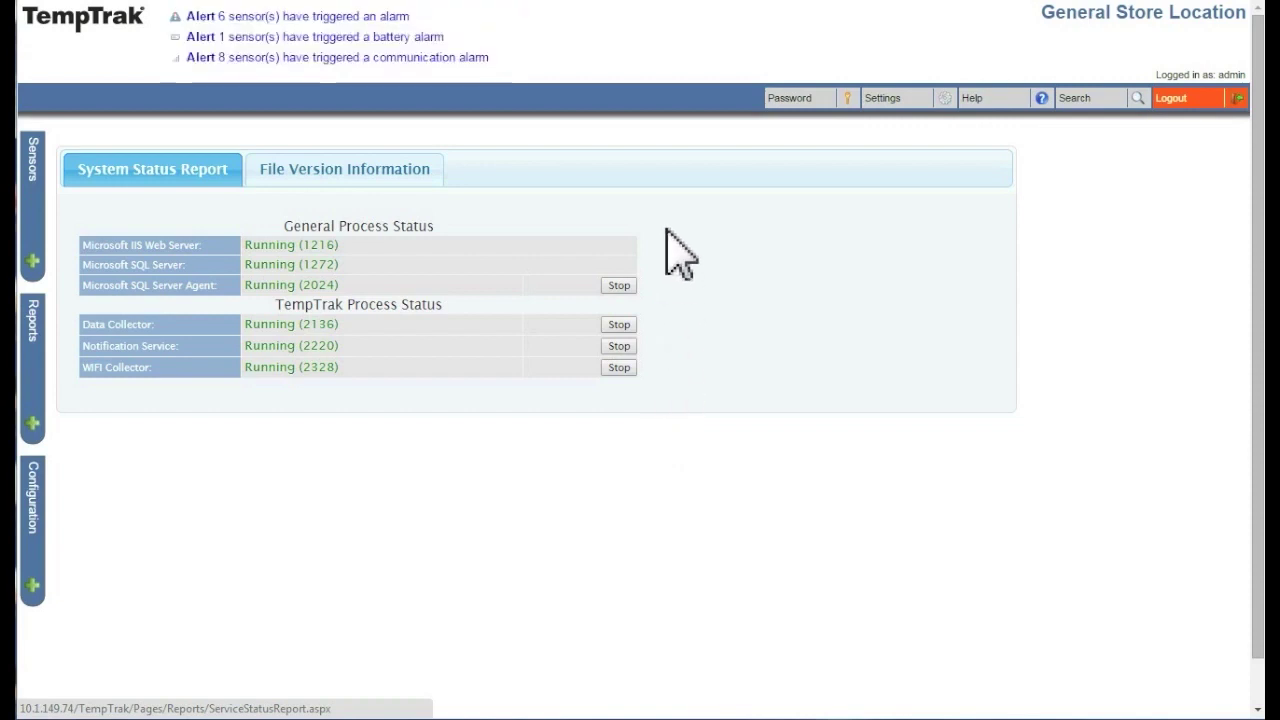
click(429, 178)
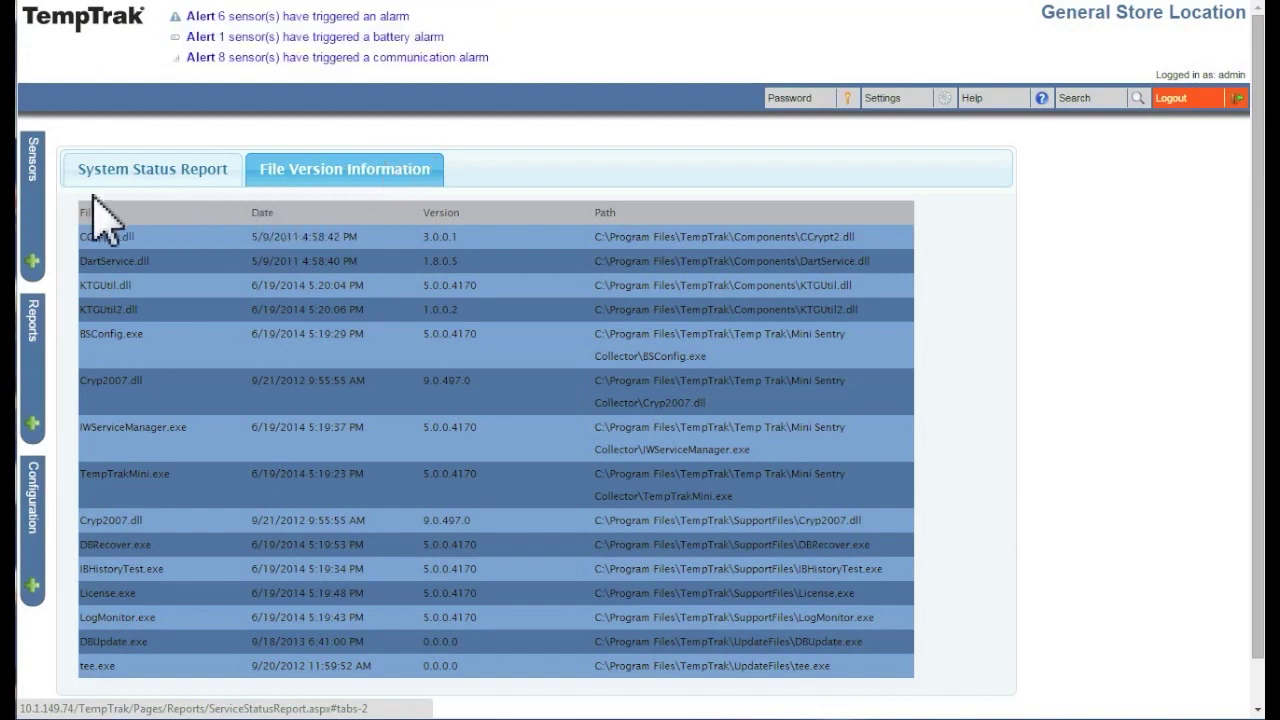
- Reopen the Equipment QA report page, showing dates 2/5/2015 to 2/7/2015
click(34, 424)
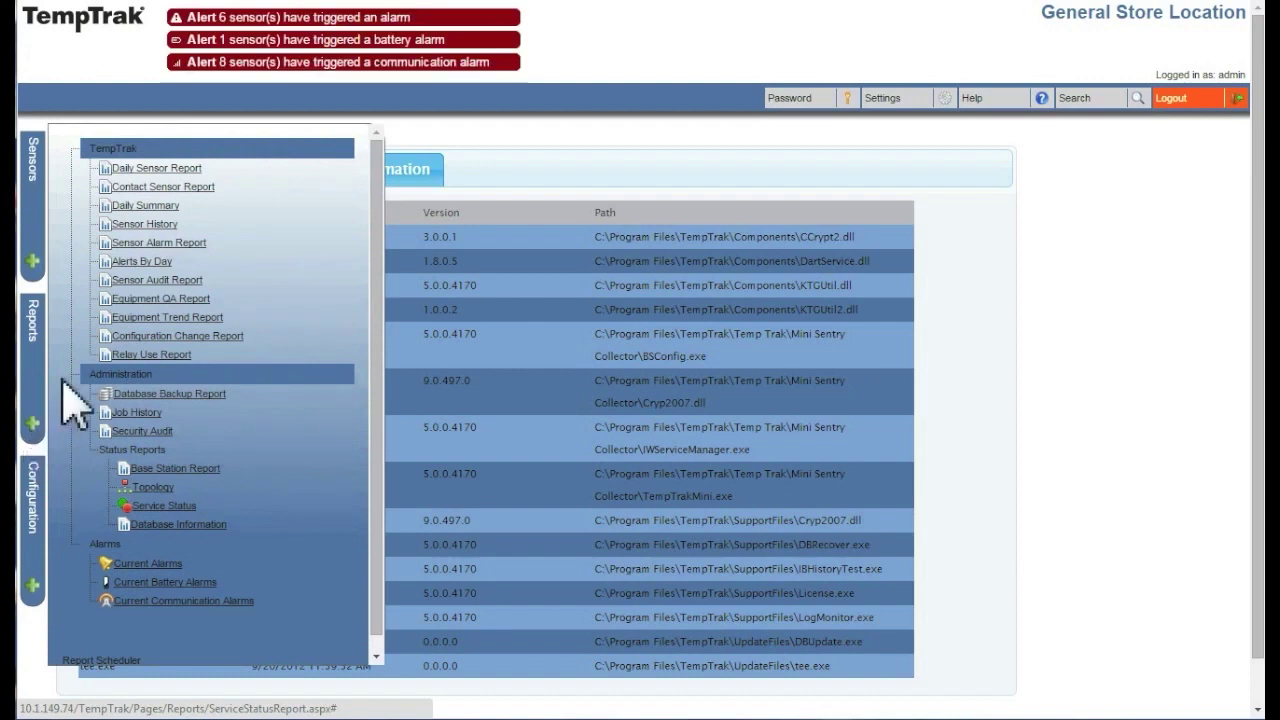
click(197, 300)
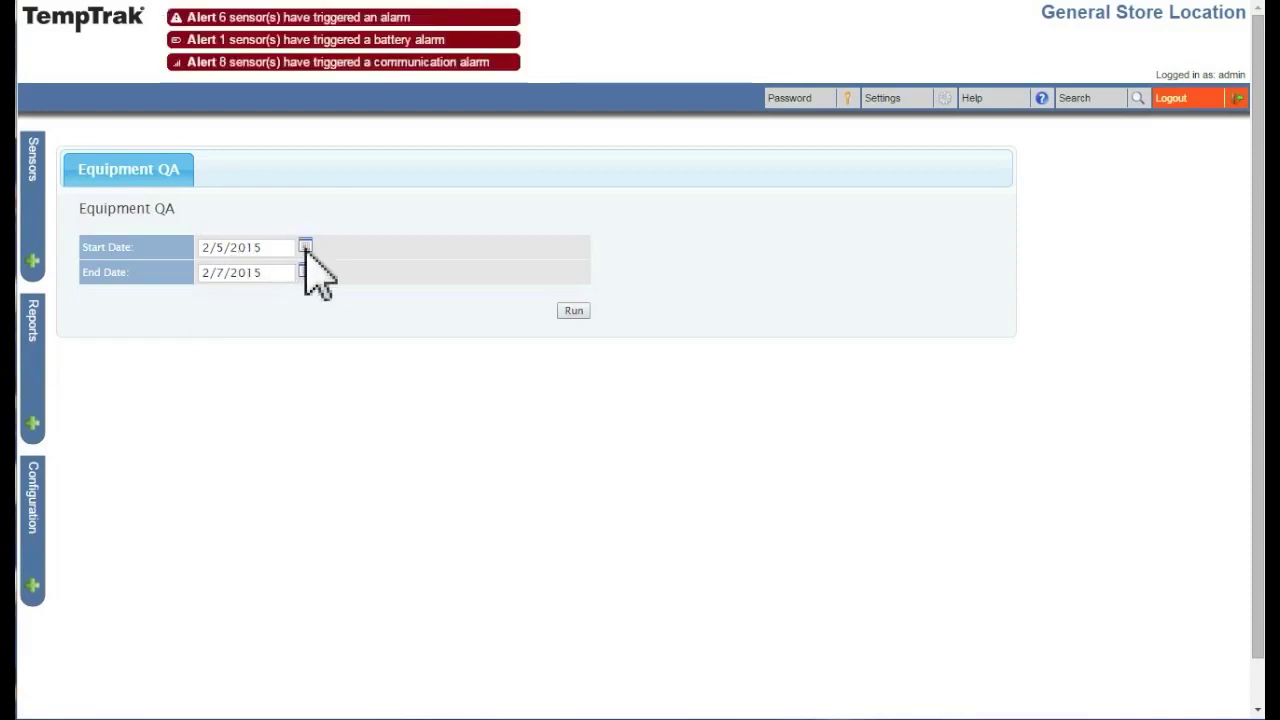
- Change the Equipment QA start date to February 1, 2015 and rerun it through 2/7/2015
click(305, 247)
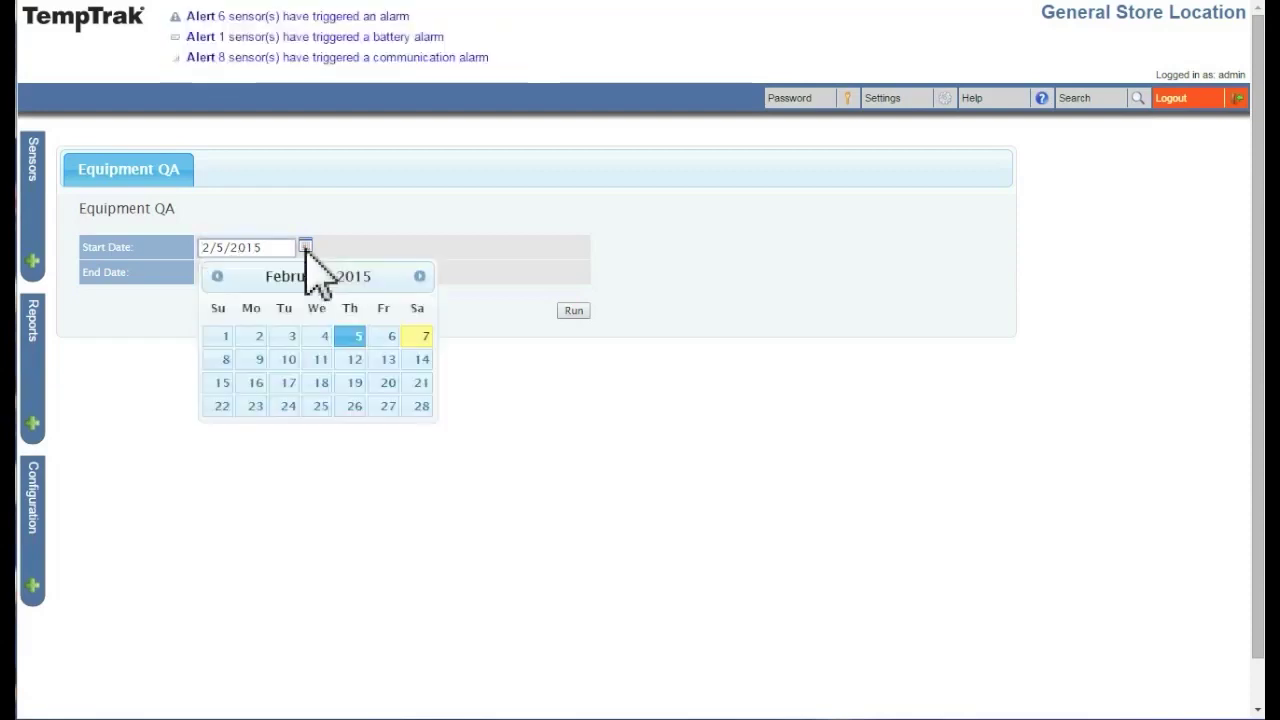
click(238, 338)
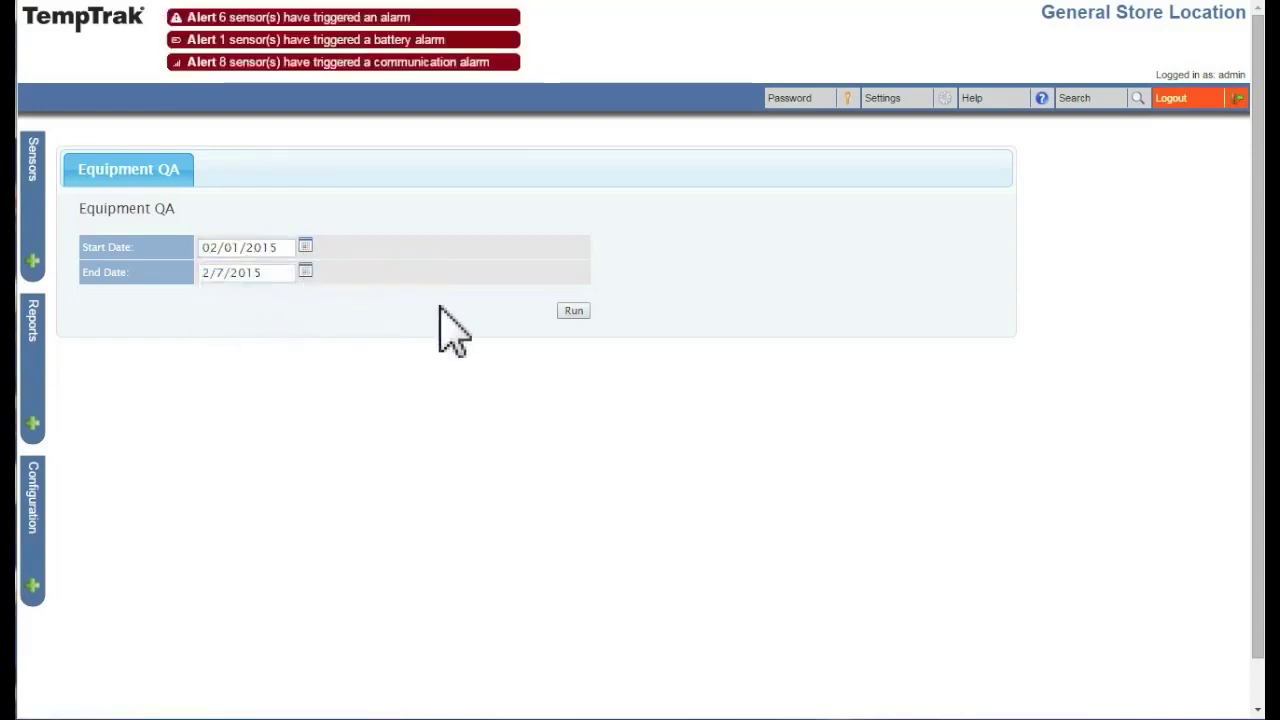
click(565, 312)
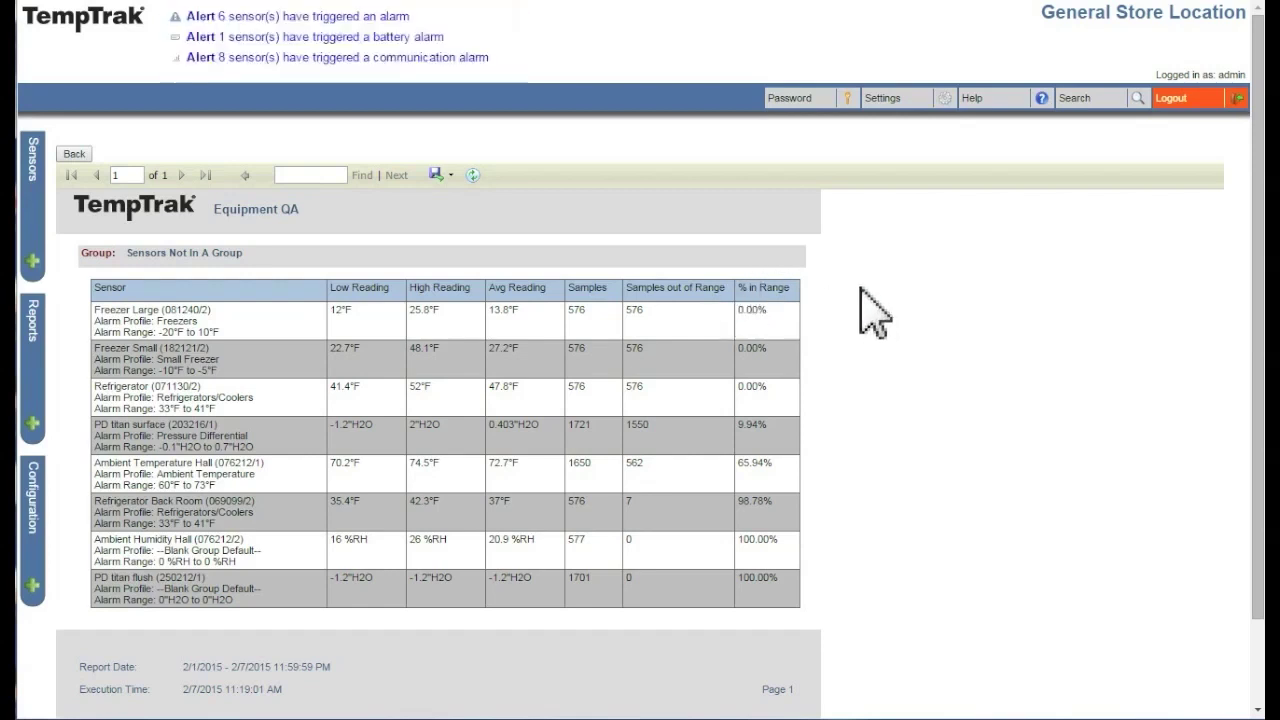
click(35, 425)
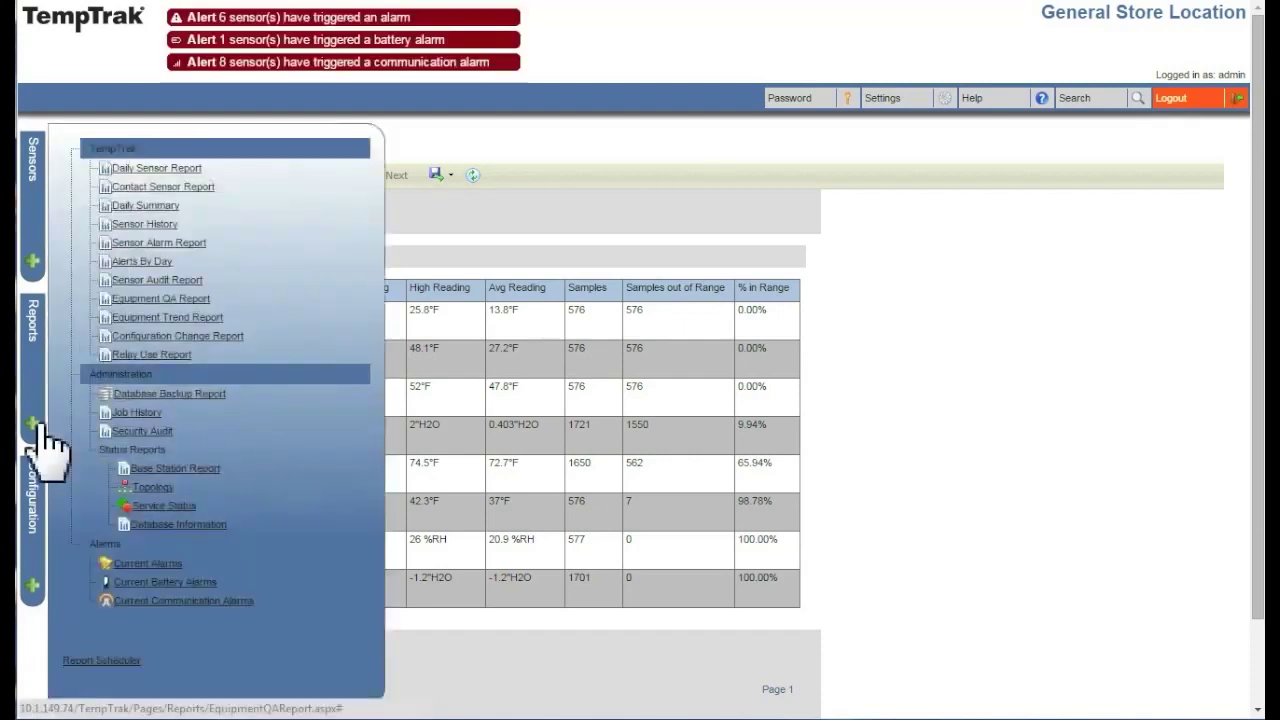
- Open the Security Audit report with start date 01/01/2015, leaving Show Only Failures off
click(163, 433)
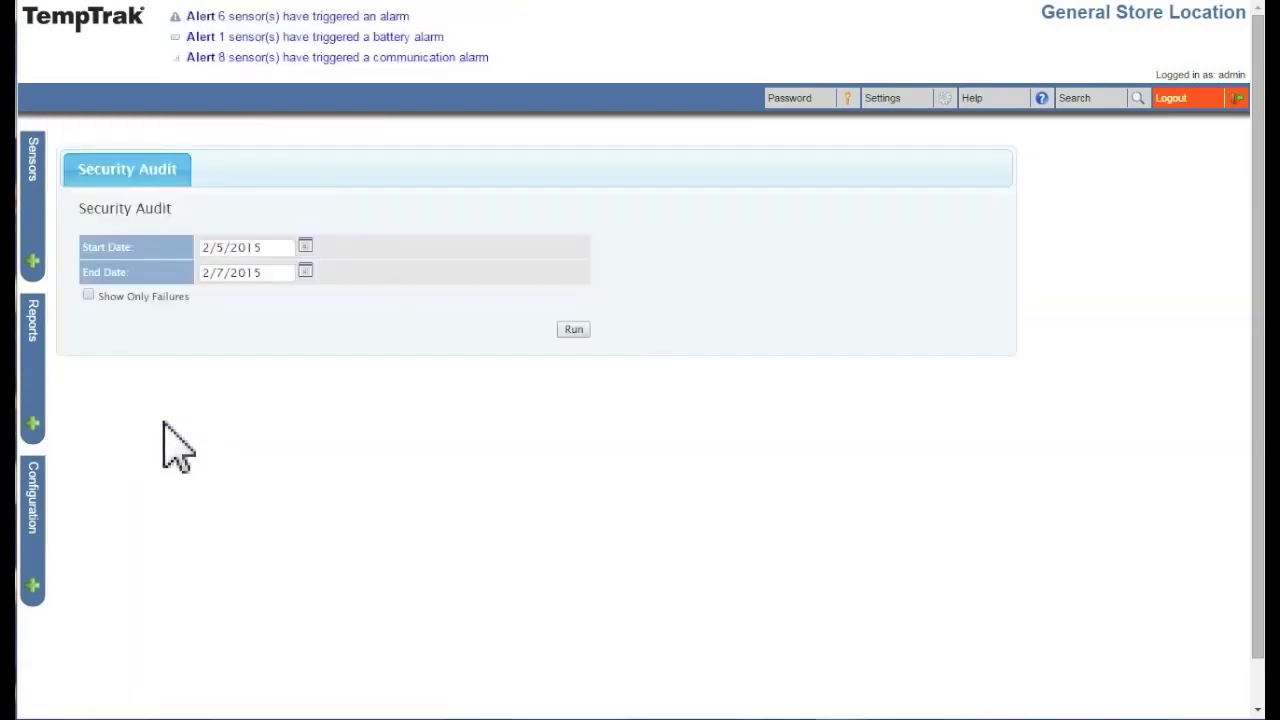
click(306, 246)
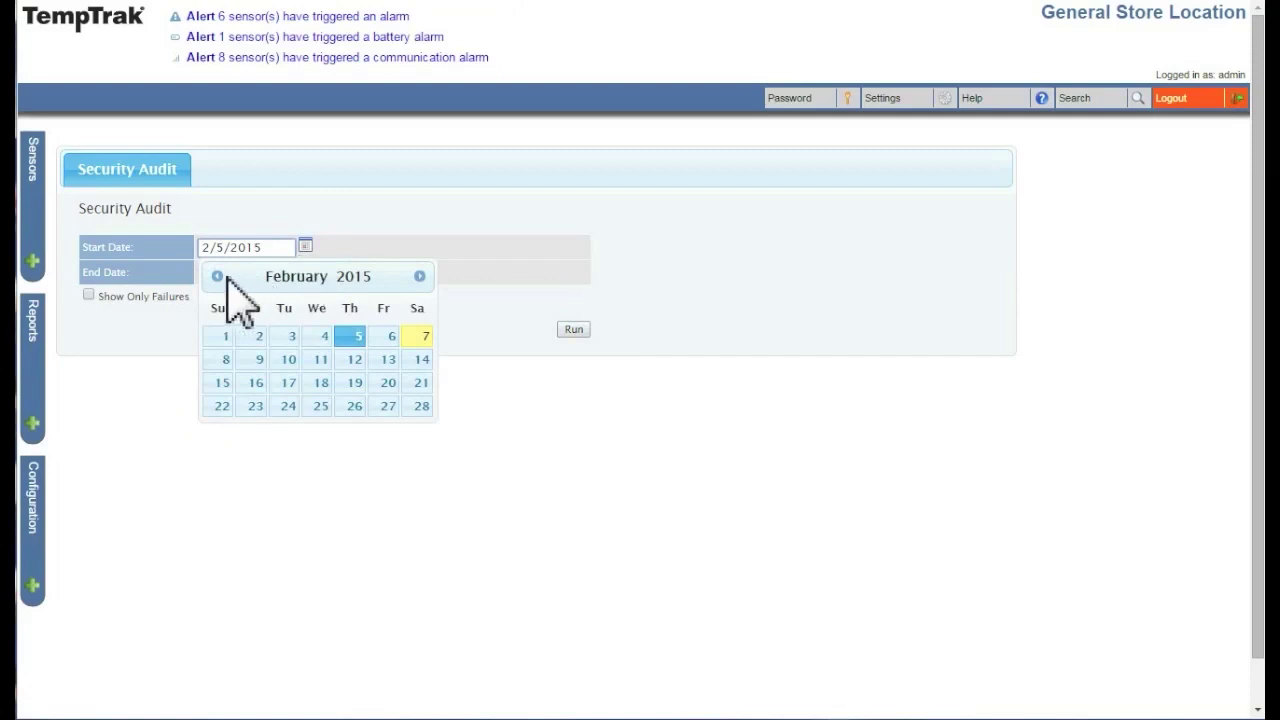
click(218, 276)
click(358, 337)
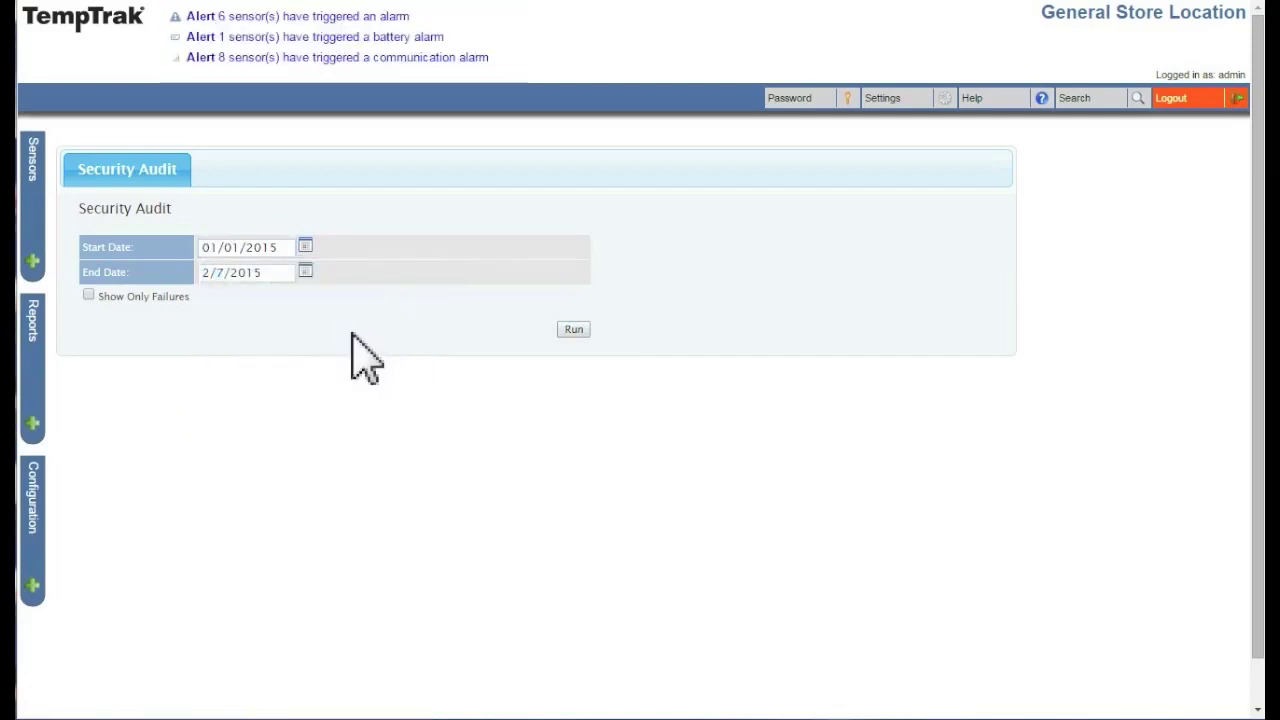
click(88, 296)
click(88, 296)
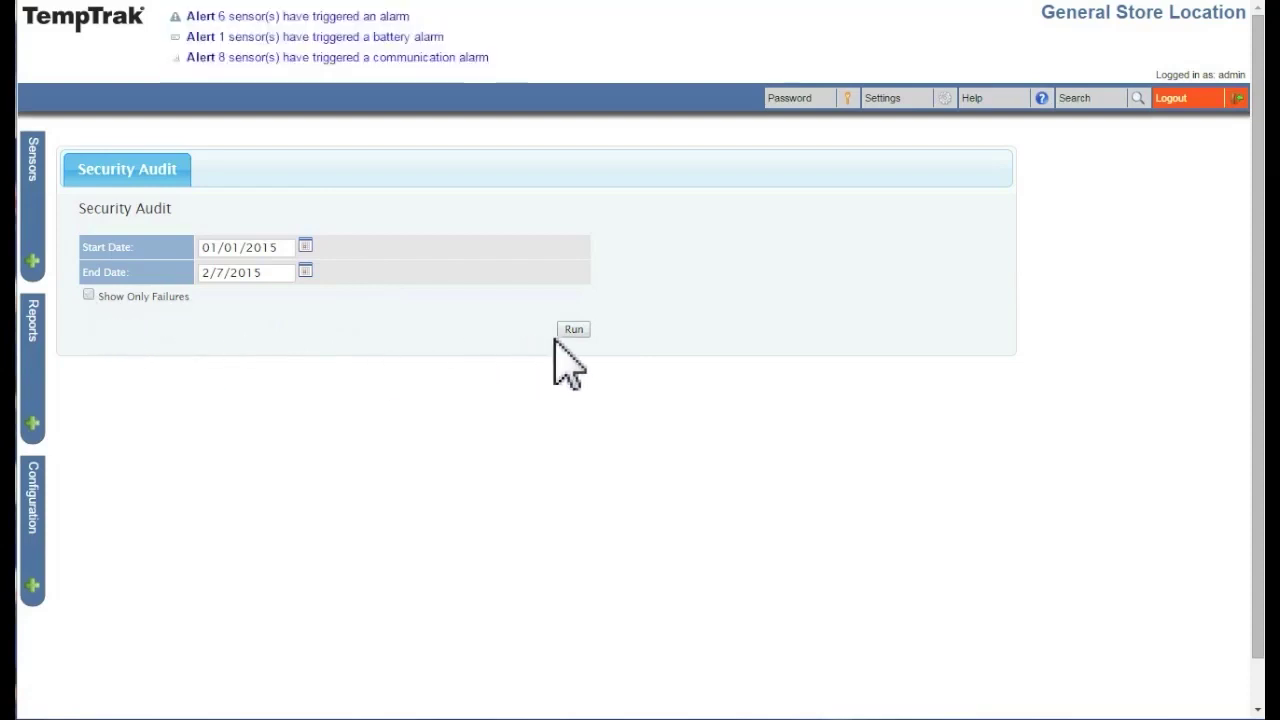